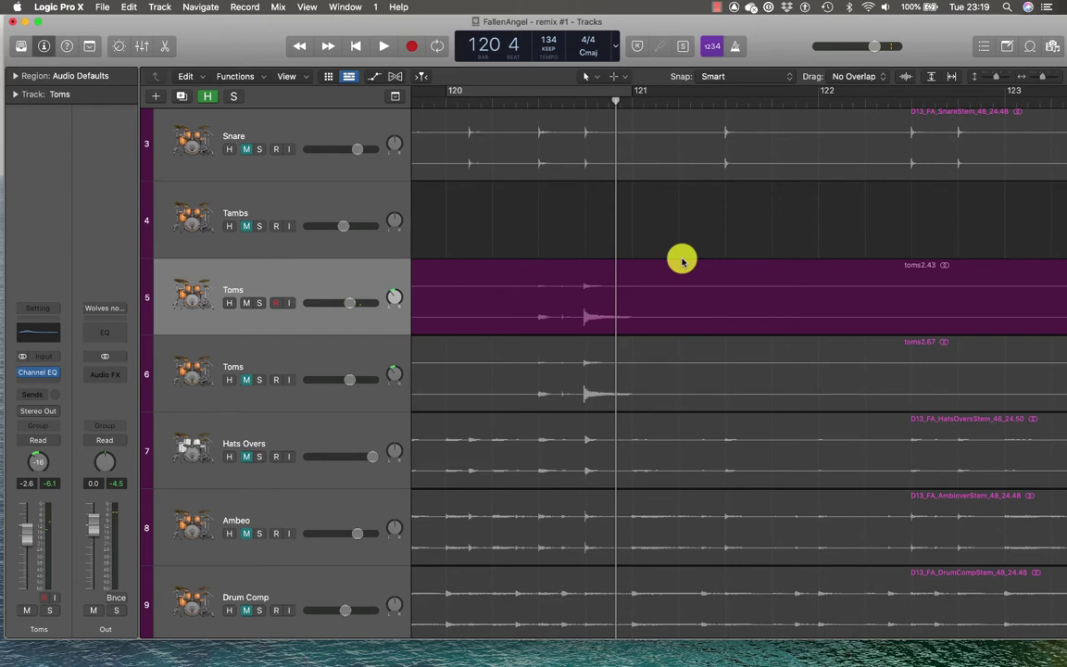
Step: Select the Toms regions, set a one-bar cycle around the bar 121 hit, and audition it
{"action": "left_click", "coordinate": [353, 272]}
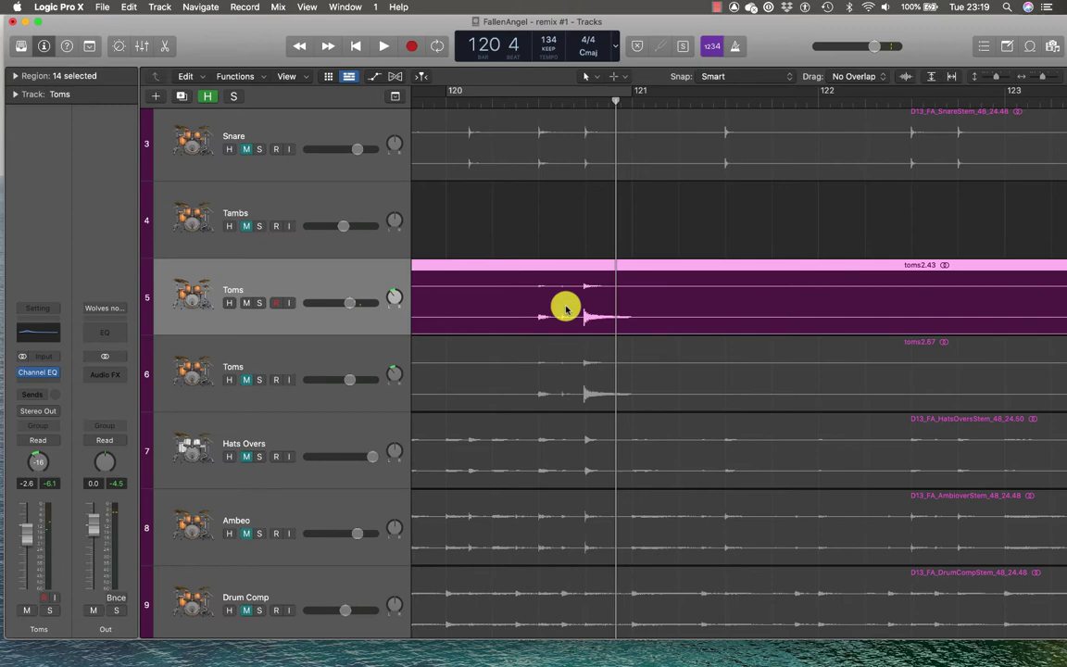
{"action": "left_click", "coordinate": [491, 88]}
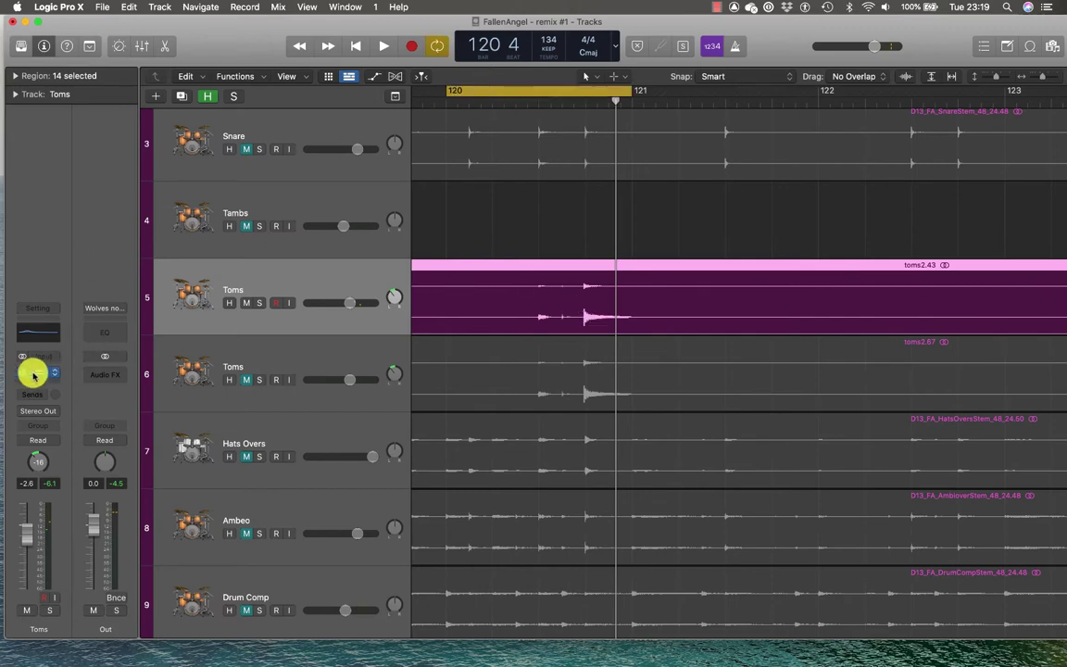
{"action": "key", "text": "space"}
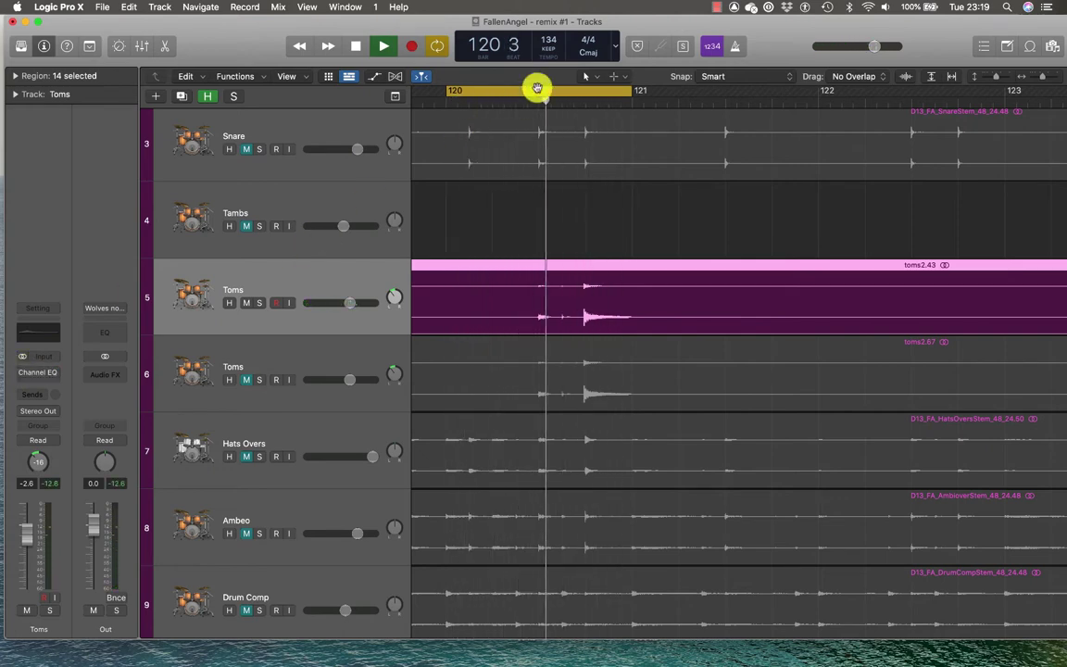
{"action": "left_click_drag", "start_coordinate": [536, 88], "coordinate": [584, 91]}
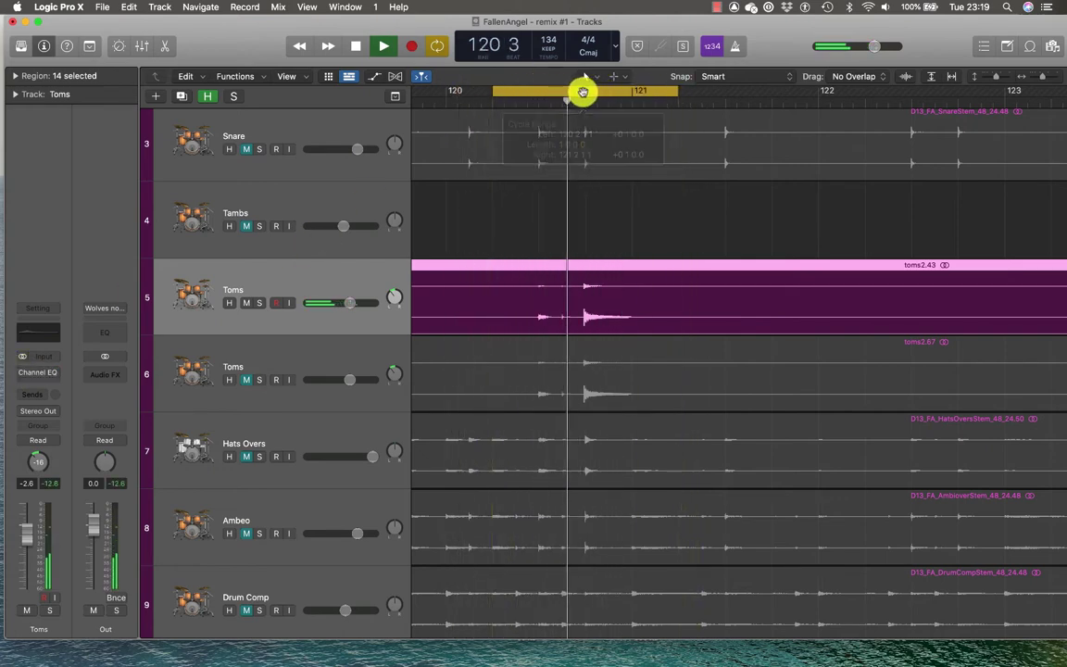
{"action": "key", "text": "space"}
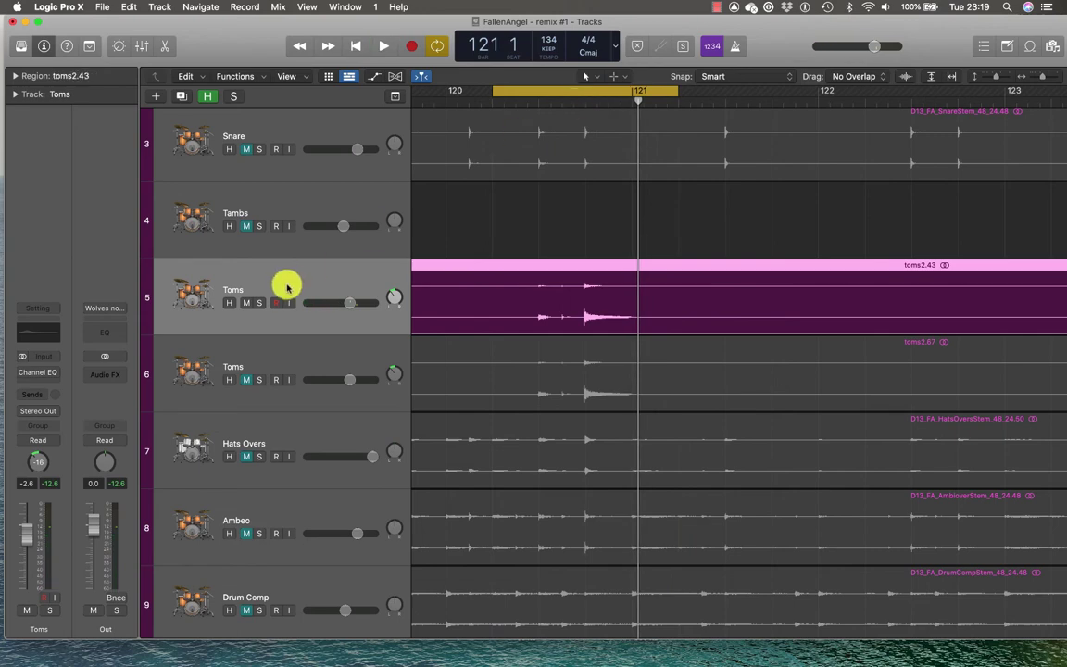
Step: Open the Toms Channel EQ and audition it bypassed and with the 74 Hz and 84.5 Hz bands toggled
{"action": "left_click", "coordinate": [37, 372]}
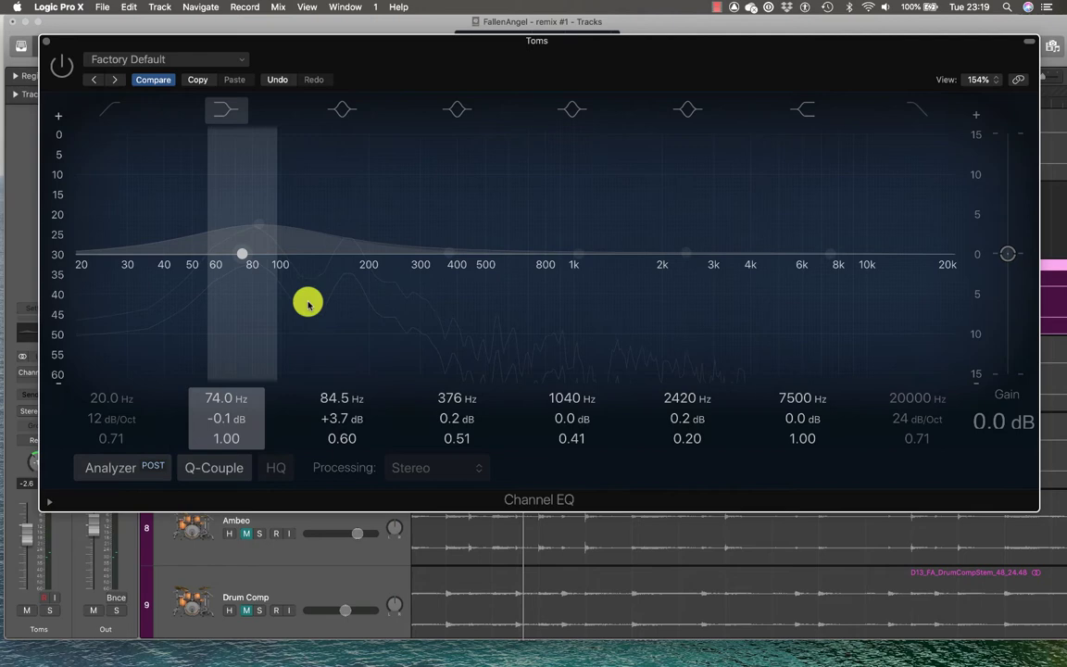
{"action": "left_click", "coordinate": [62, 67]}
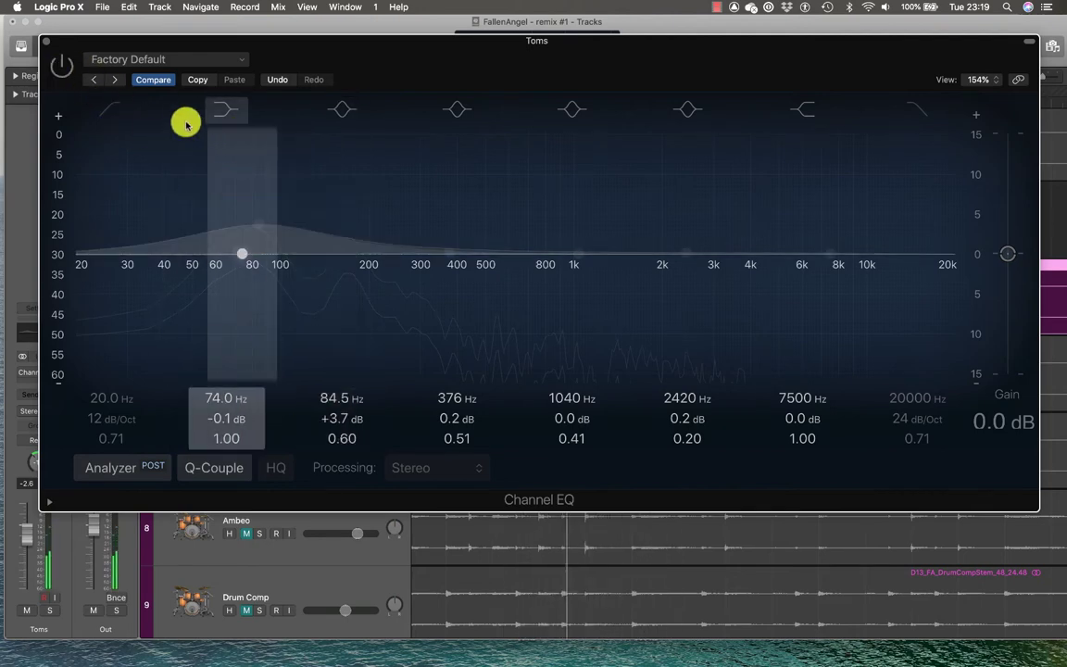
{"action": "left_click", "coordinate": [65, 65]}
{"action": "left_click", "coordinate": [337, 111]}
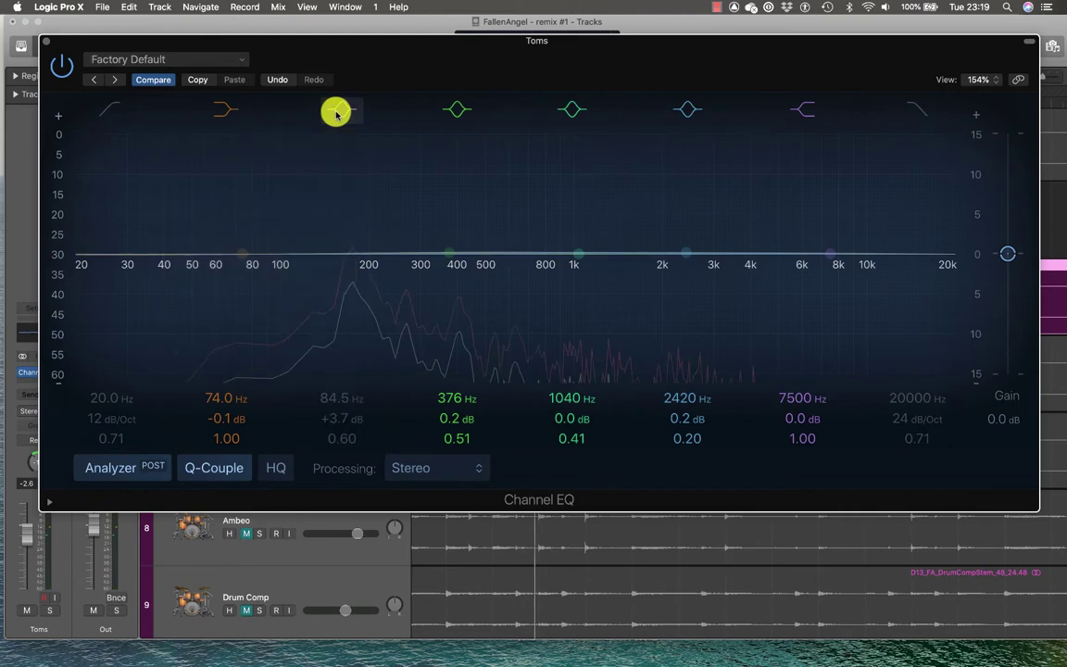
{"action": "left_click", "coordinate": [232, 109]}
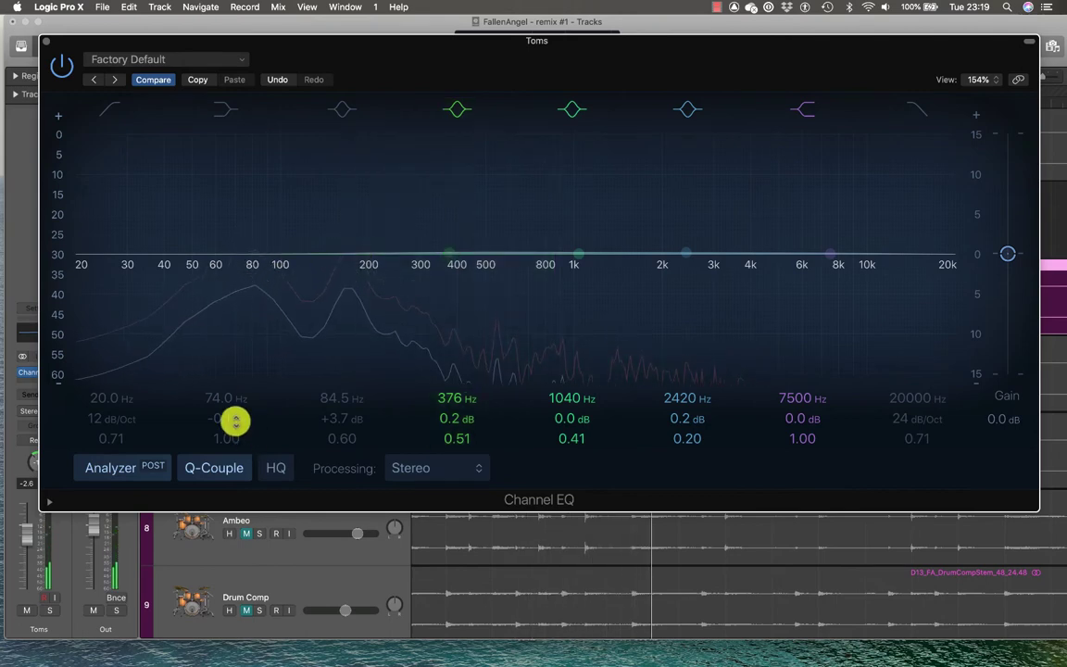
{"action": "left_click", "coordinate": [341, 110]}
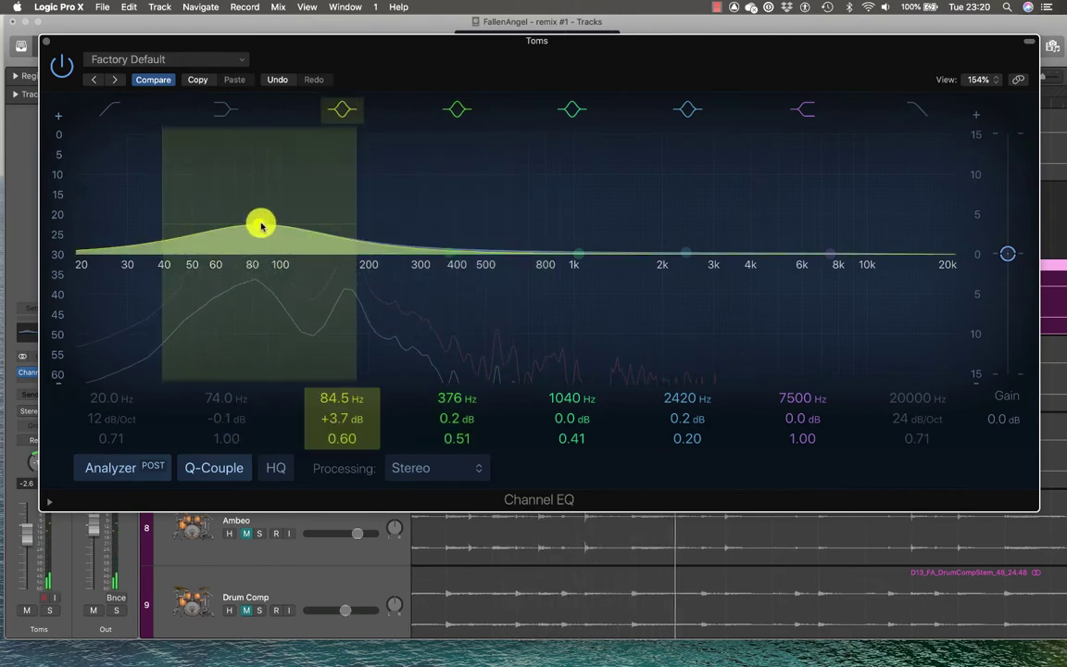
Step: Raise the 84.5 Hz low band to +5.4 dB, comparing against the bypassed EQ
{"action": "left_click", "coordinate": [59, 64]}
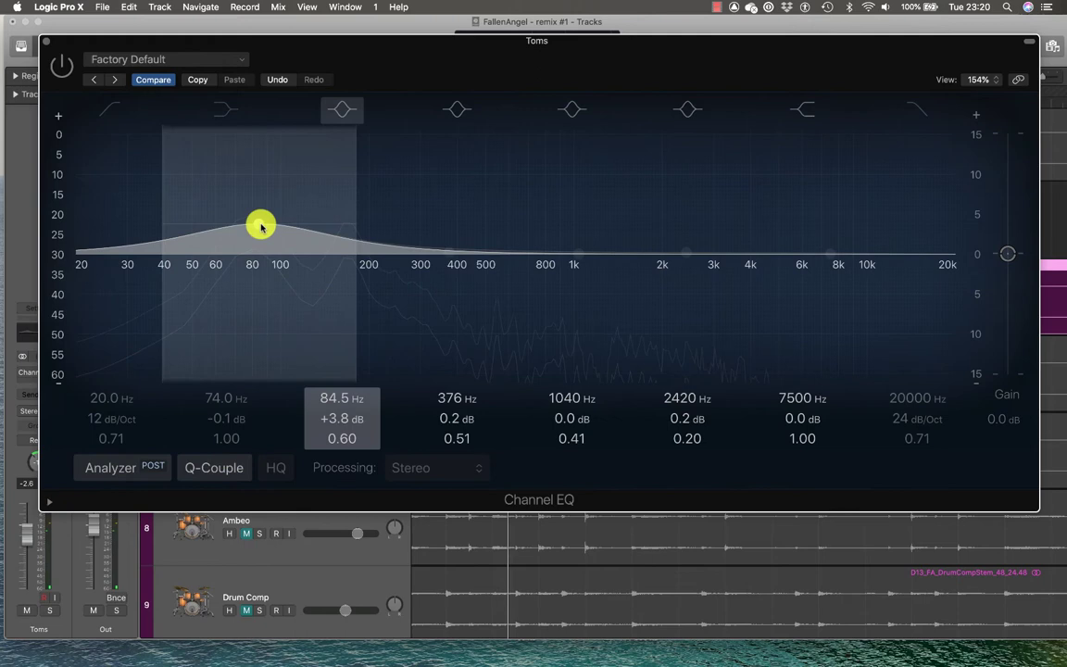
{"action": "left_click_drag", "start_coordinate": [261, 227], "coordinate": [262, 211]}
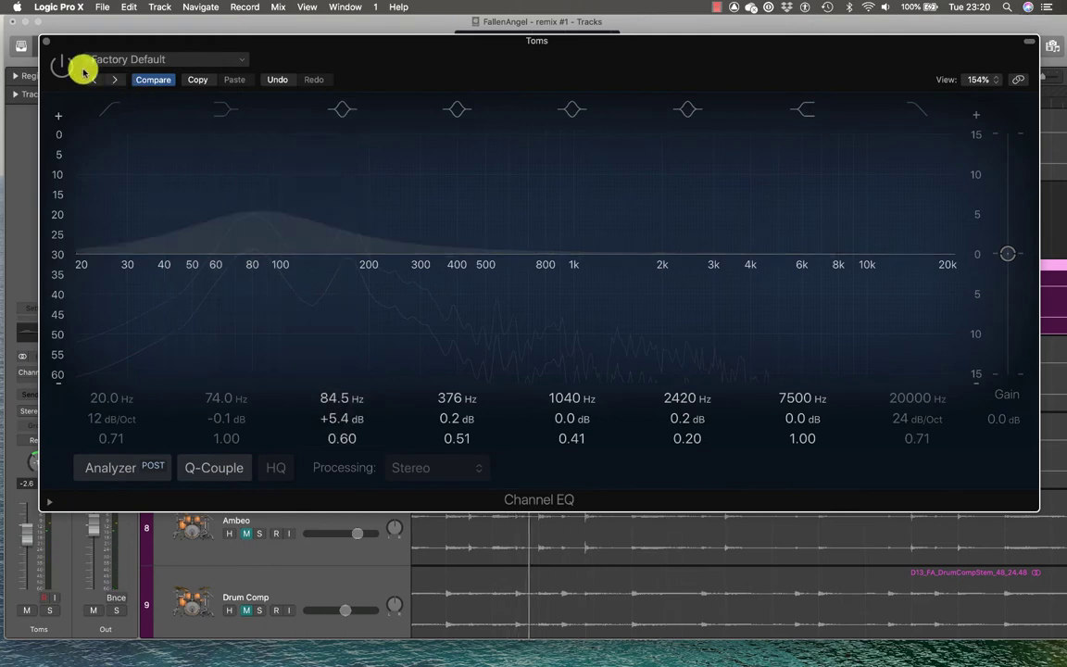
{"action": "left_click", "coordinate": [65, 68]}
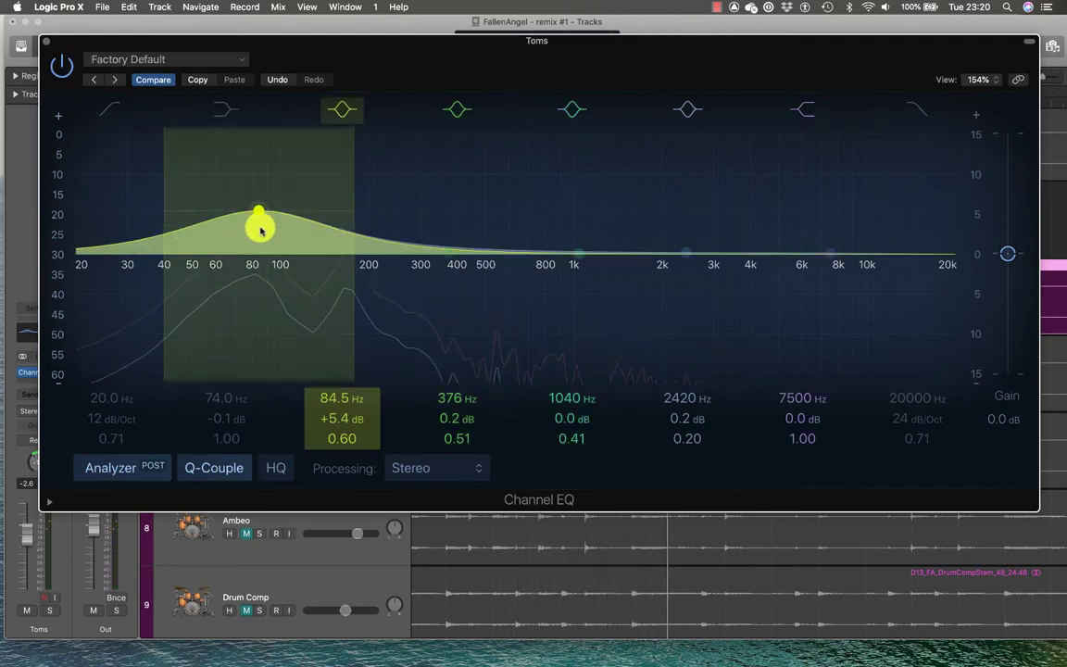
{"action": "left_click", "coordinate": [63, 69]}
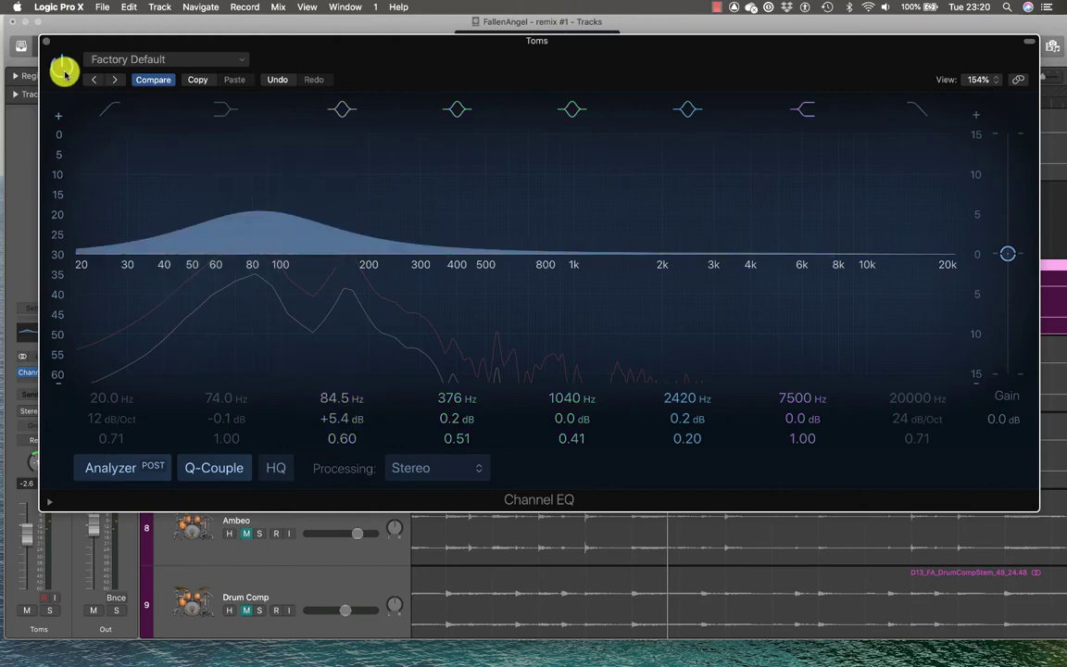
{"action": "left_click", "coordinate": [63, 68]}
Step: Move the 2420 Hz band to 3400 Hz at +4.5 dB with Q 0.51, then compare with bypass
{"action": "left_click_drag", "start_coordinate": [685, 251], "coordinate": [690, 235]}
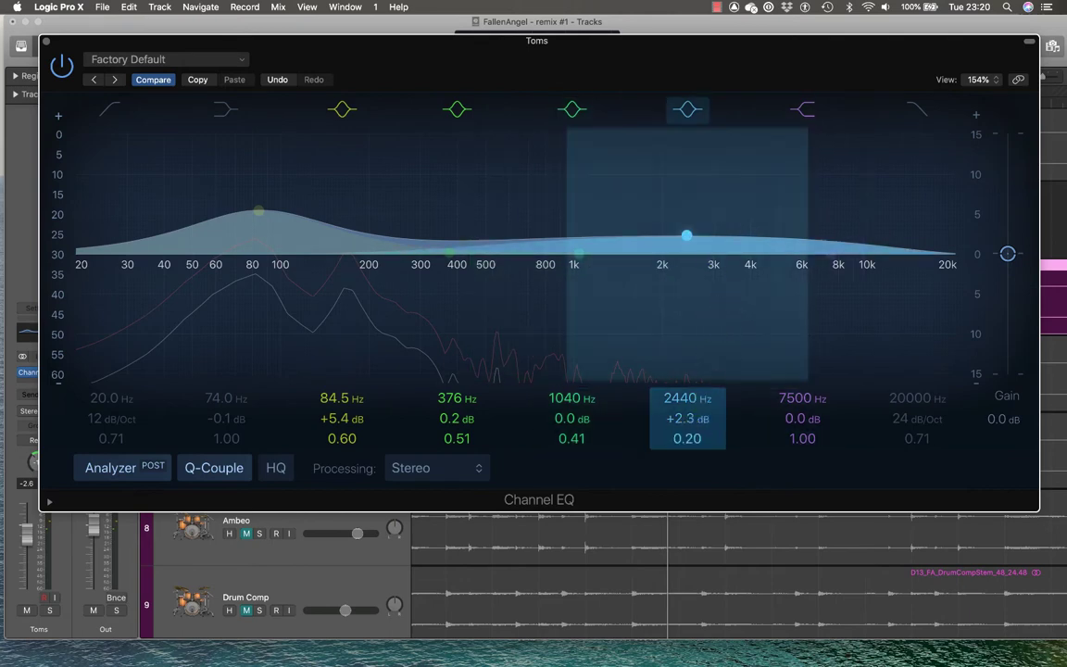
{"action": "mouse_move", "coordinate": [687, 439]}
{"action": "left_mouse_down"}
{"action": "mouse_move", "coordinate": [684, 508]}
{"action": "mouse_move", "coordinate": [684, 367]}
{"action": "left_mouse_up"}
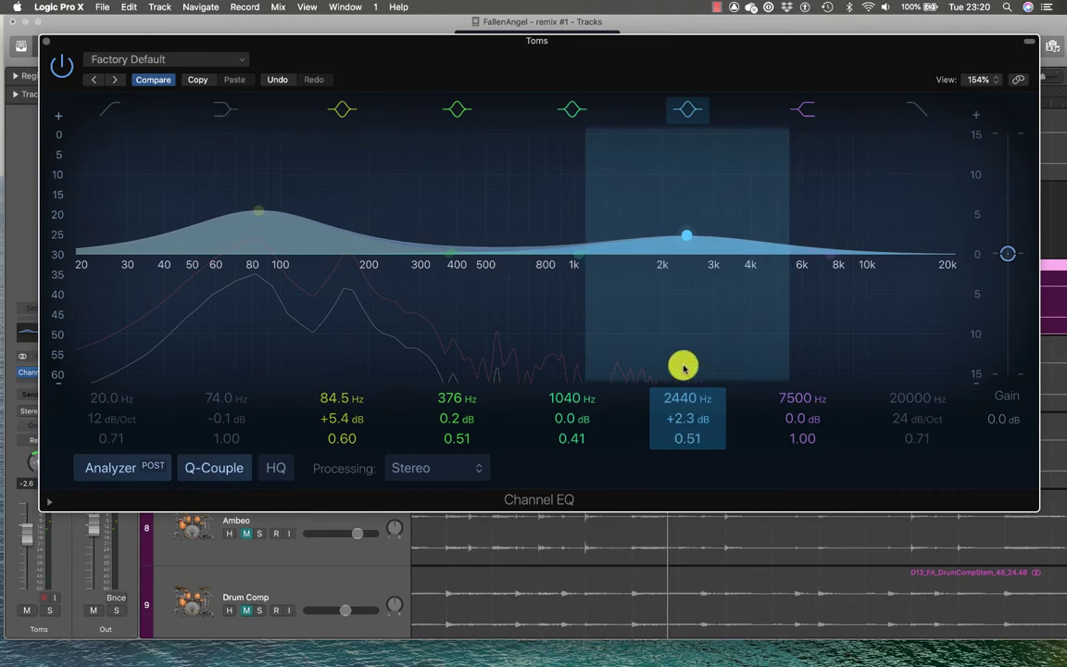
{"action": "left_click_drag", "start_coordinate": [688, 232], "coordinate": [731, 214]}
{"action": "left_click", "coordinate": [63, 65]}
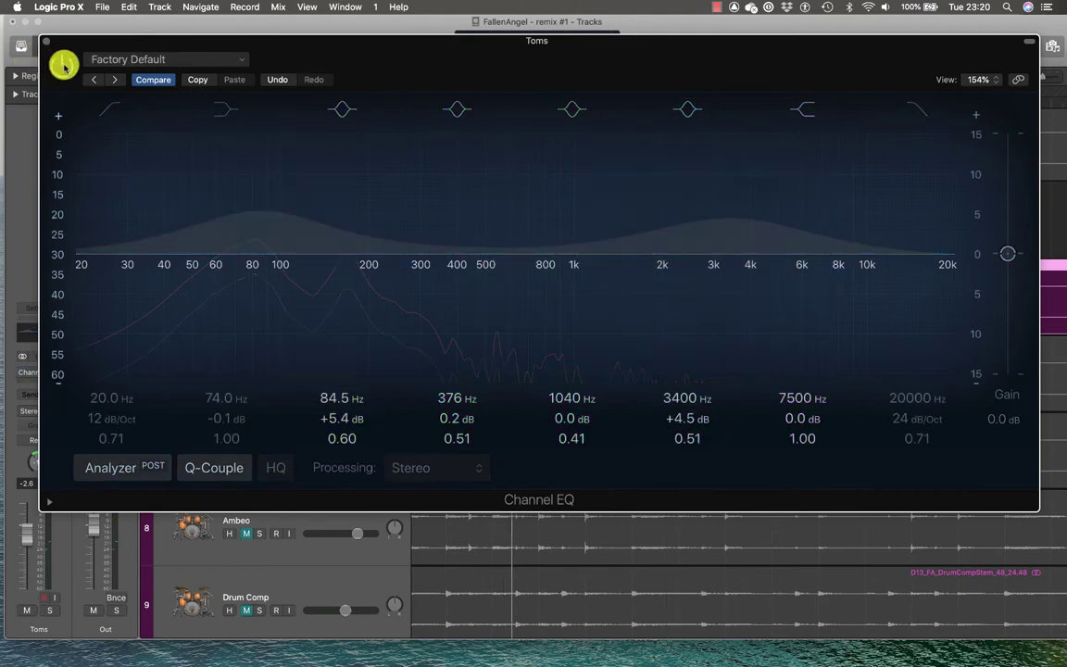
{"action": "left_click", "coordinate": [64, 67]}
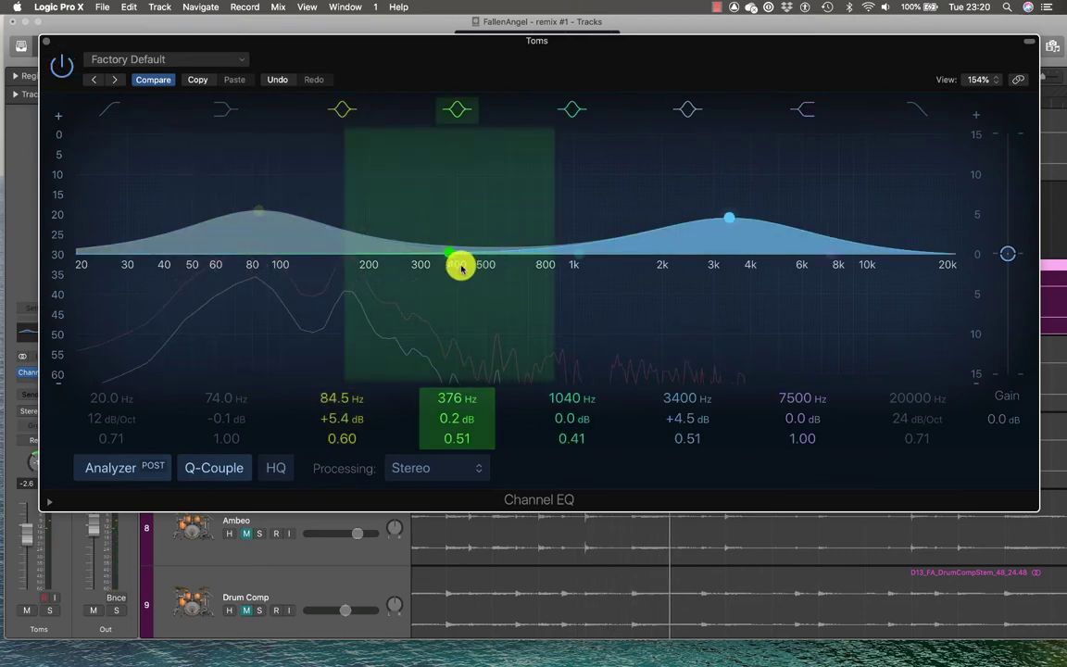
Step: Audition a low-mid cut near 400 Hz, then settle the band at 410 Hz, -0.1 dB
{"action": "left_click_drag", "start_coordinate": [451, 250], "coordinate": [459, 273]}
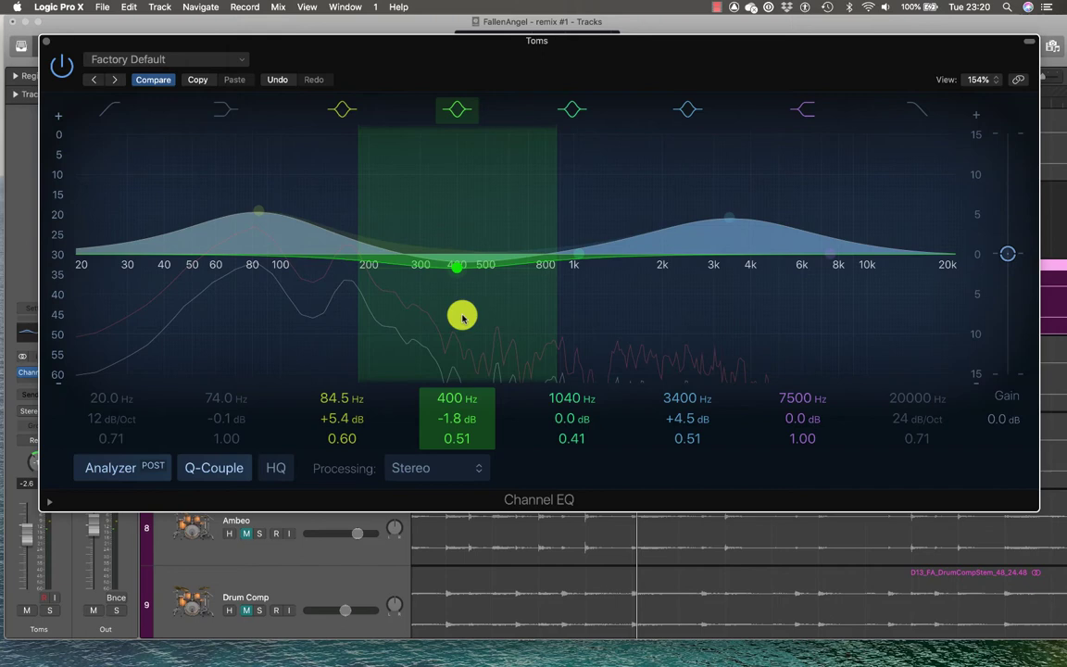
{"action": "left_click_drag", "start_coordinate": [453, 270], "coordinate": [456, 269]}
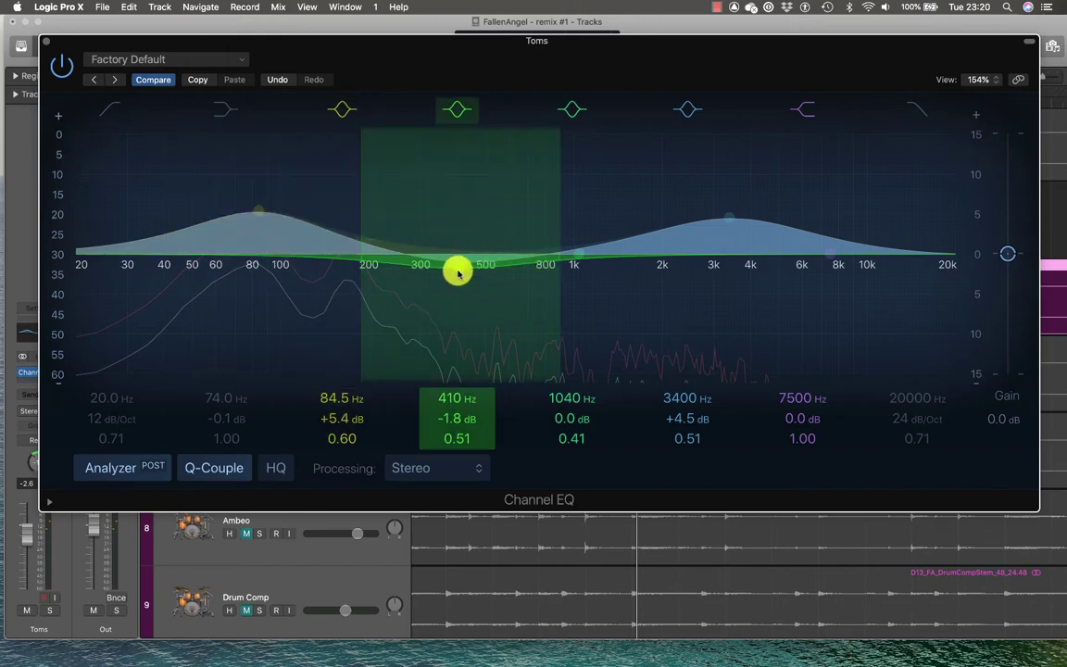
{"action": "mouse_move", "coordinate": [458, 271]}
{"action": "left_mouse_down"}
{"action": "mouse_move", "coordinate": [467, 268]}
{"action": "mouse_move", "coordinate": [457, 257]}
{"action": "left_mouse_up"}
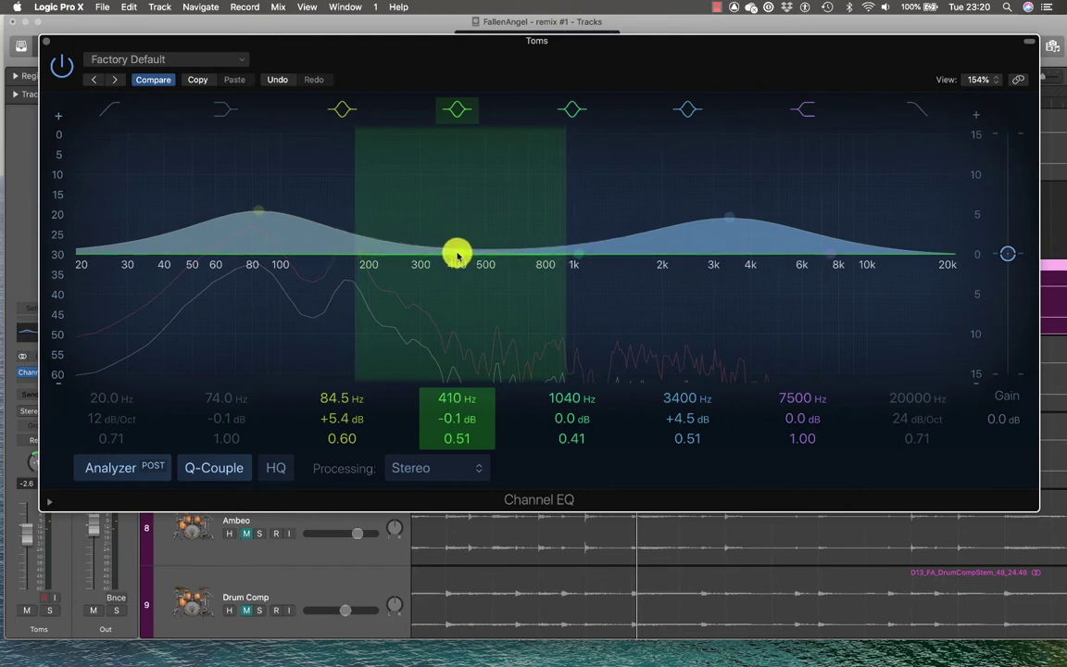
Step: Close the EQ window, compare the Toms EQ on and off during playback, then stop and show the Mixer
{"action": "left_click", "coordinate": [47, 44]}
{"action": "key", "text": "space"}
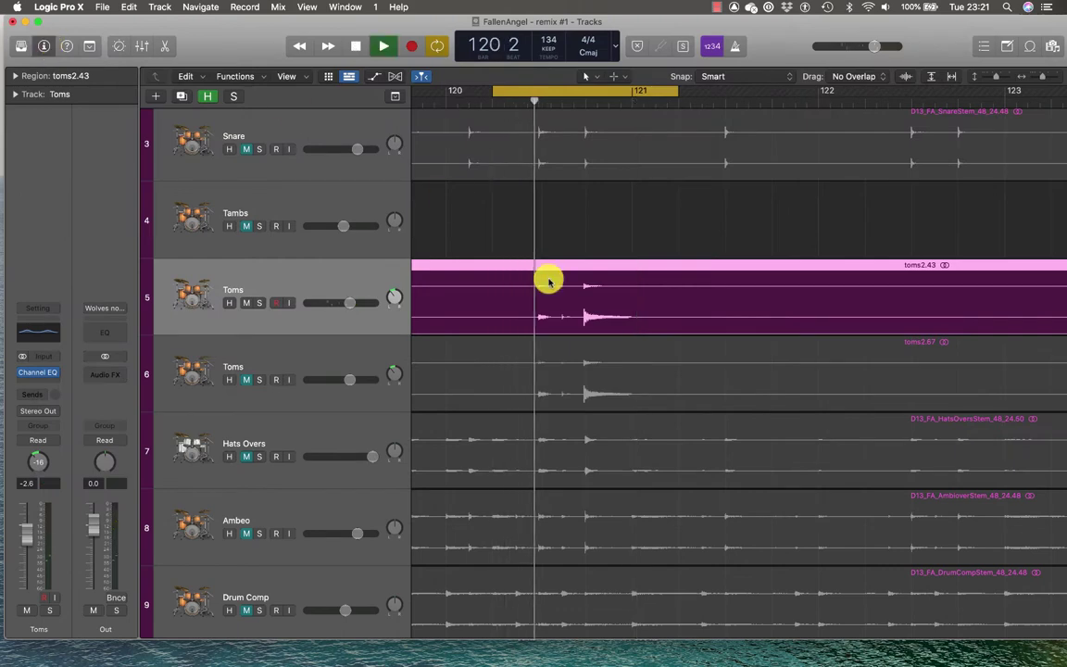
{"action": "left_click", "coordinate": [22, 371]}
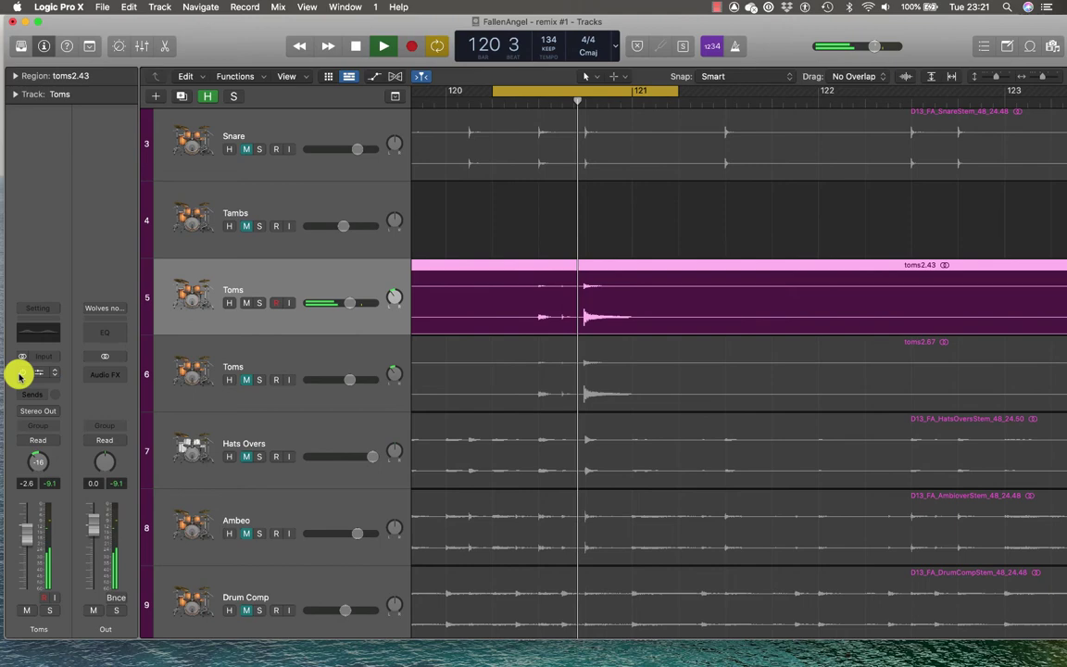
{"action": "left_click", "coordinate": [20, 372]}
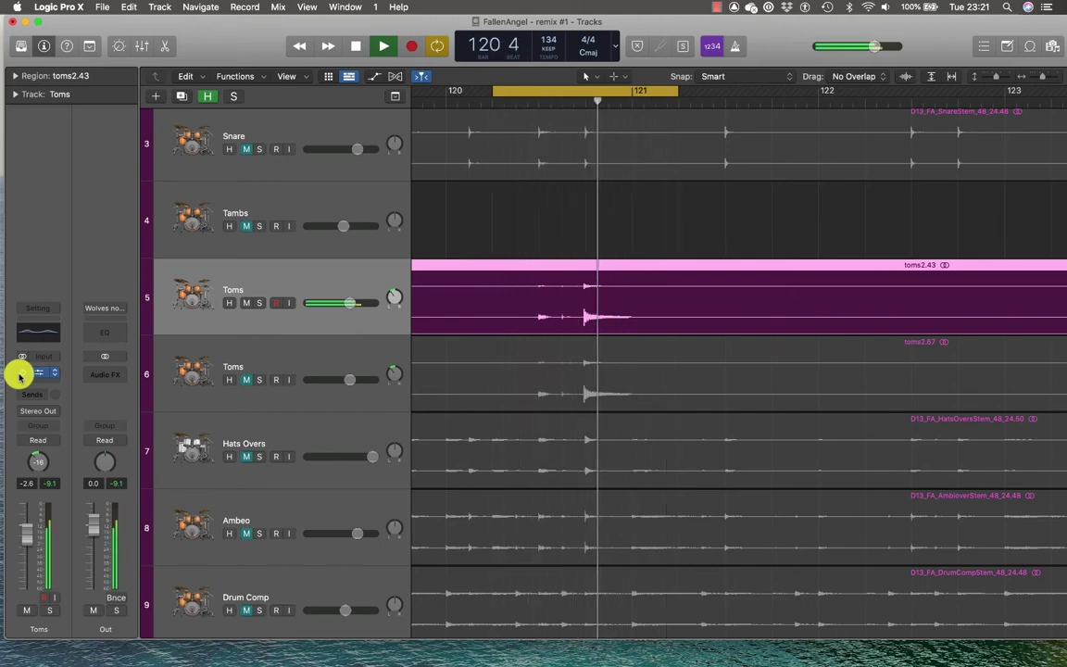
{"action": "key", "text": "space"}
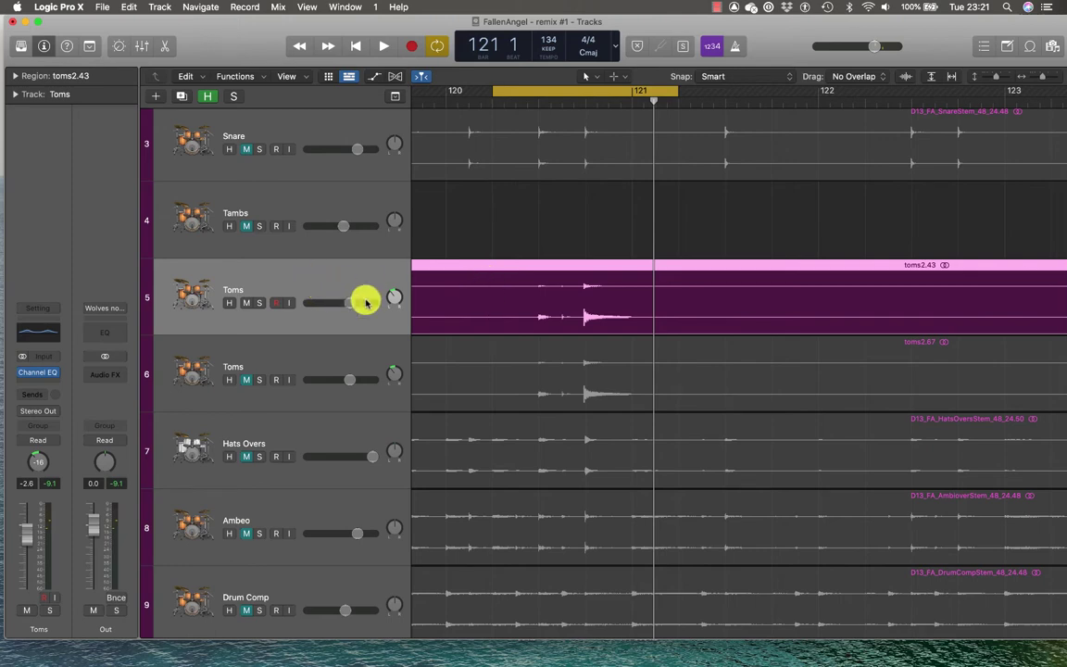
{"action": "key", "text": "x"}
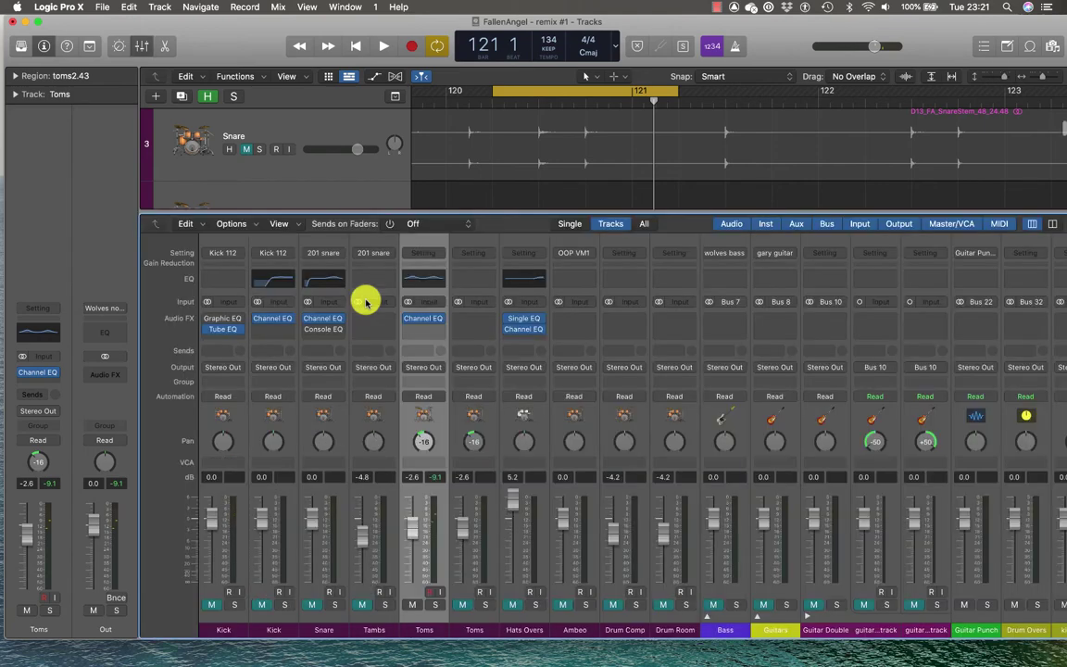
Step: Add a 0 dB Toms send to Bus 2, creating Aux 2, and check Aux 2's effects list
{"action": "left_click", "coordinate": [429, 350]}
{"action": "mouse_move", "coordinate": [424, 366]}
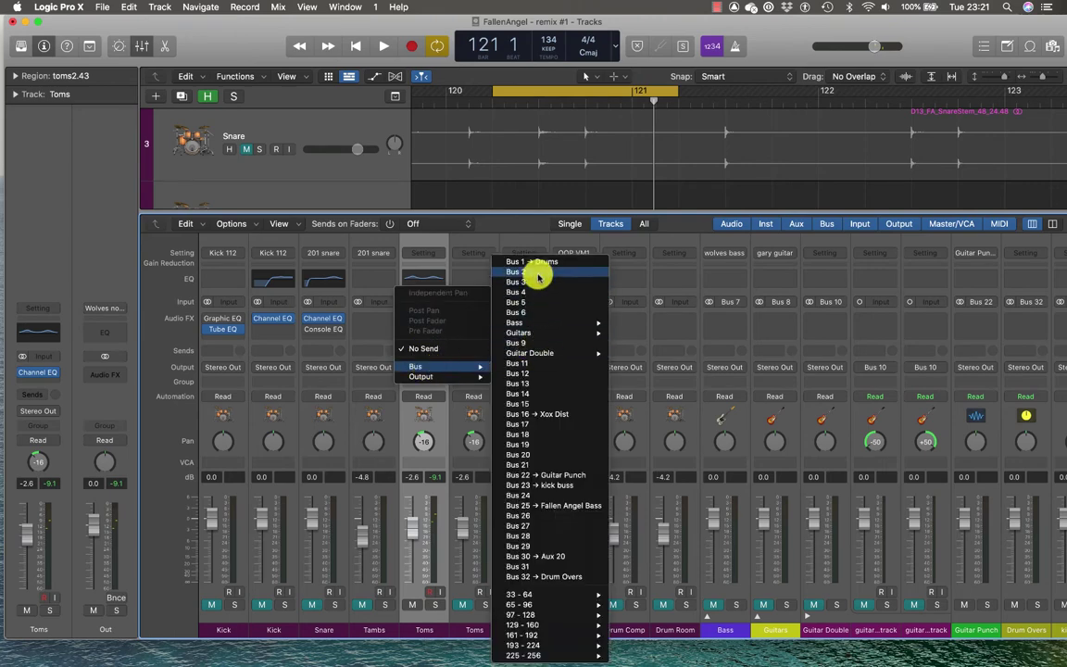
{"action": "left_click", "coordinate": [537, 273]}
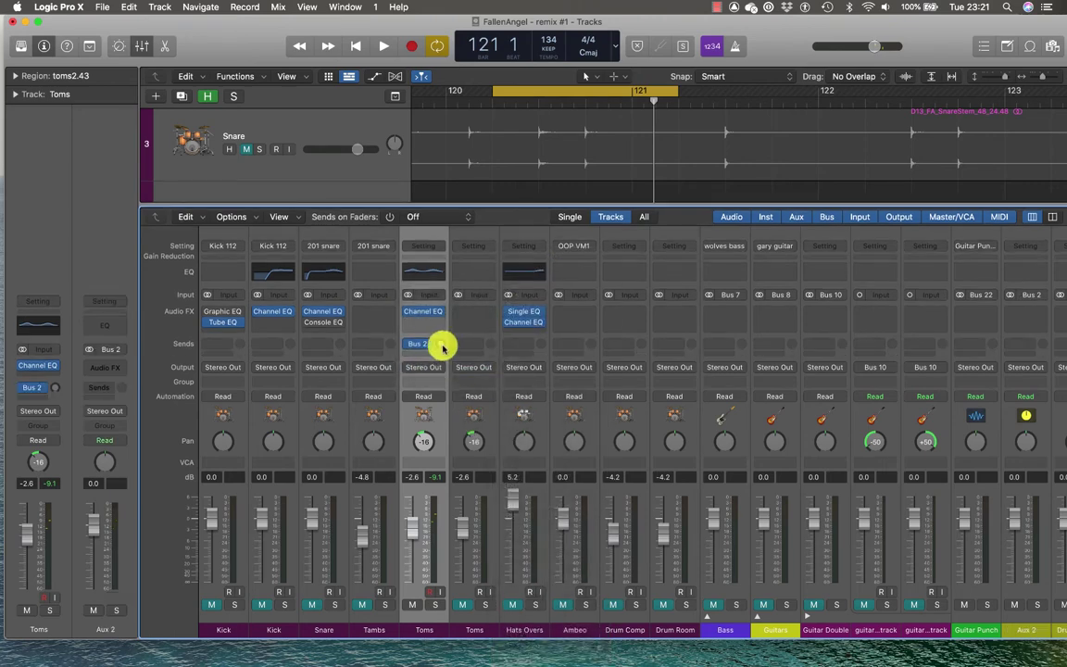
{"action": "left_click", "coordinate": [440, 345], "text": "alt"}
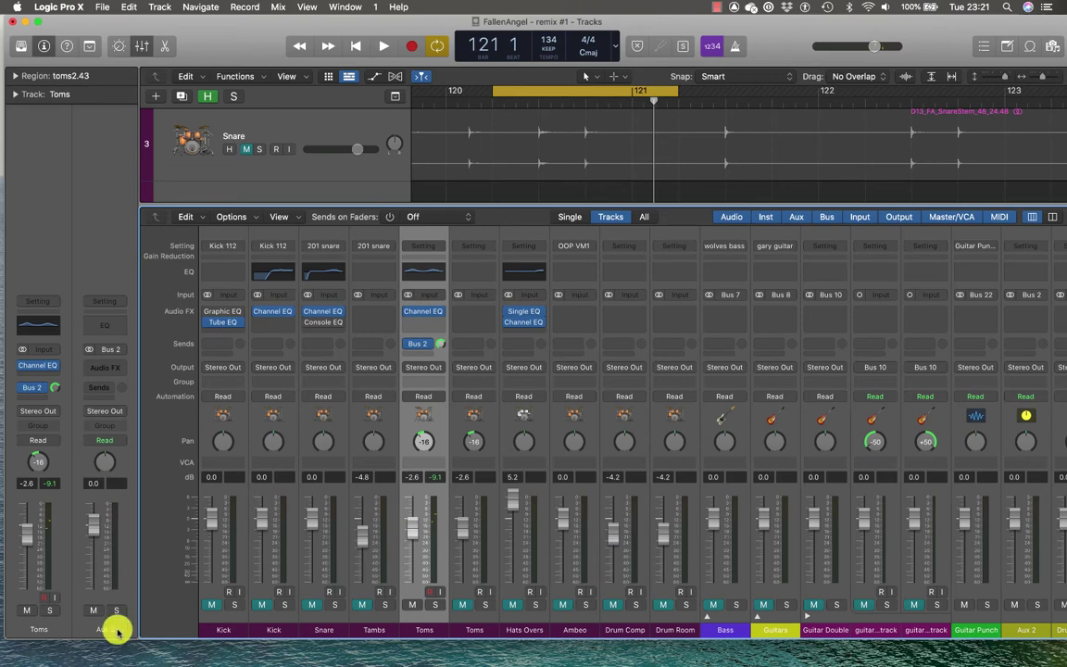
{"action": "left_click", "coordinate": [103, 363]}
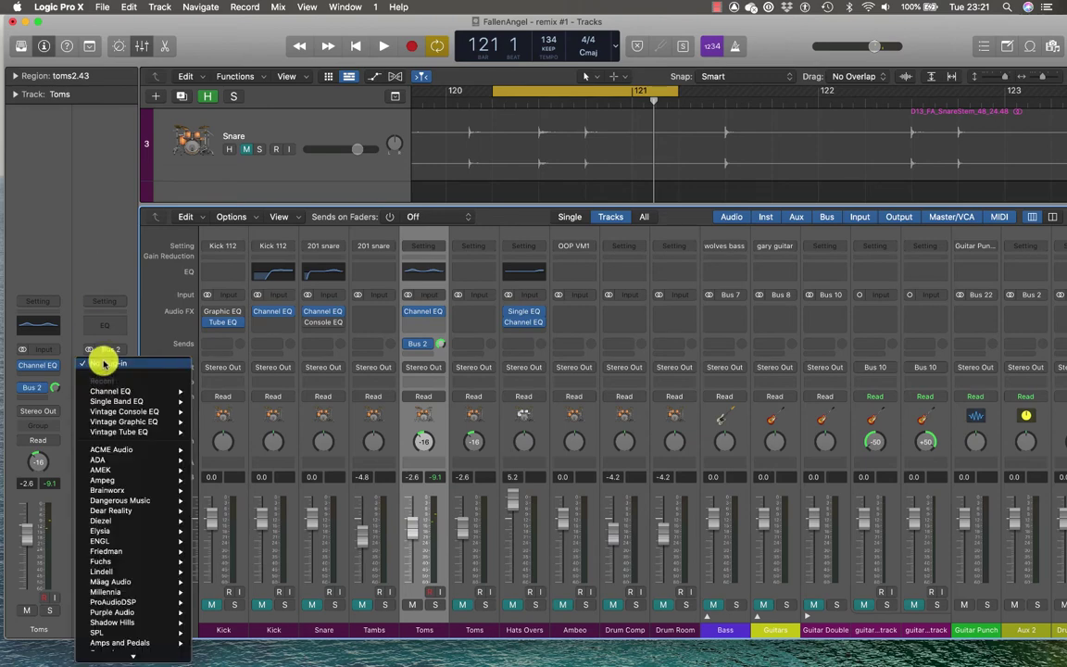
{"action": "left_click", "coordinate": [105, 328]}
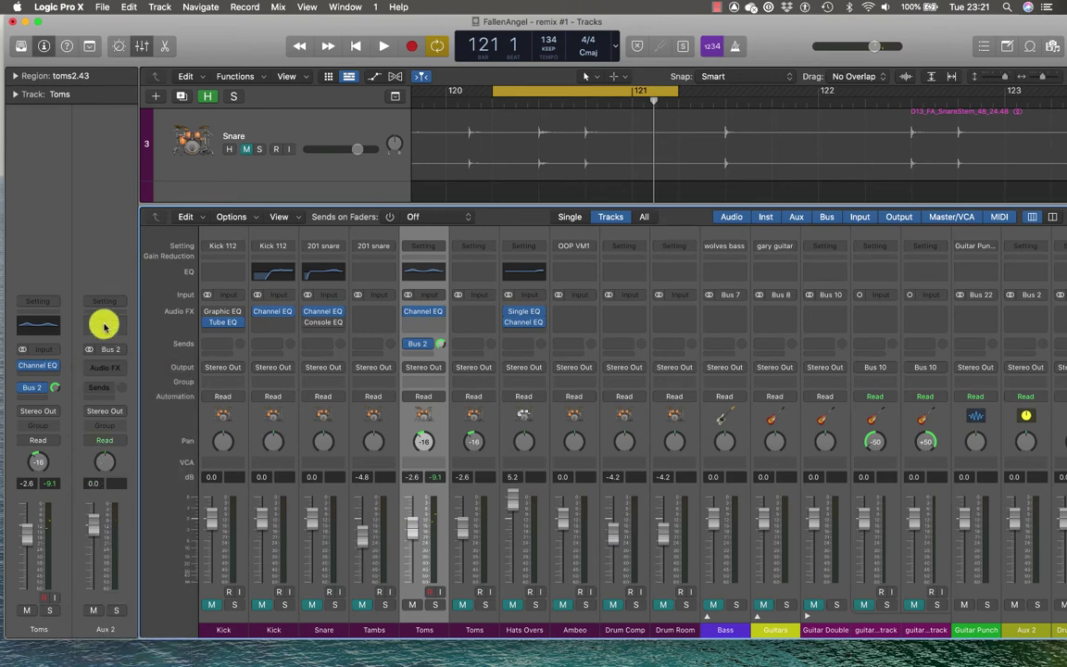
Step: Open a Channel EQ on Aux 2 and load the 01 Drums > Tom EQ Floor preset
{"action": "left_click", "coordinate": [103, 323]}
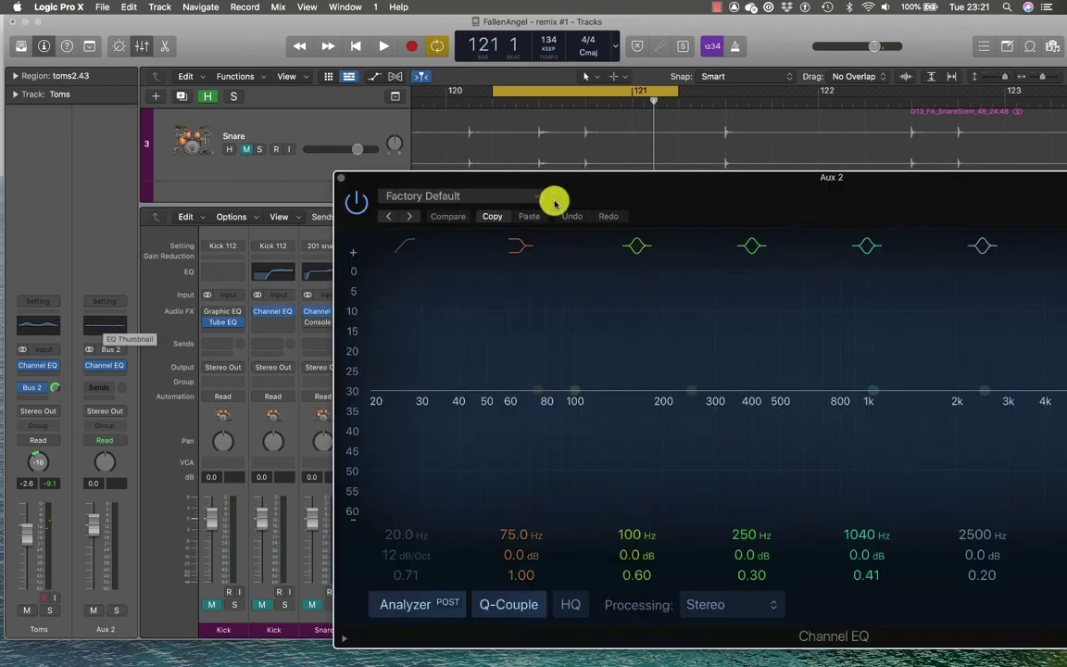
{"action": "left_click_drag", "start_coordinate": [620, 173], "coordinate": [354, 45]}
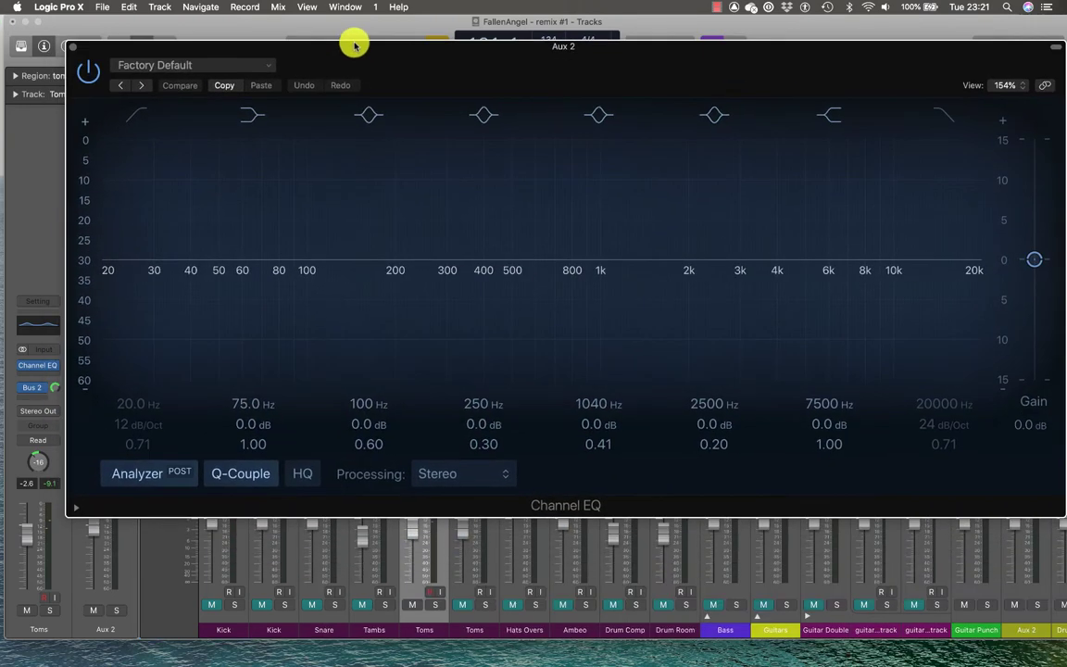
{"action": "left_click", "coordinate": [184, 68]}
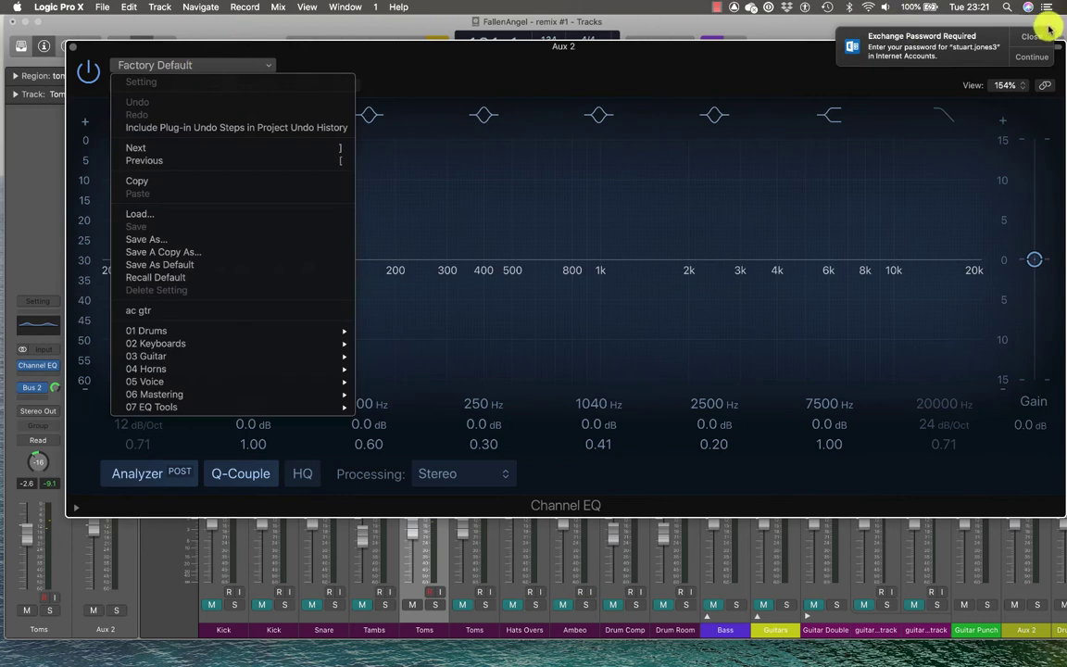
{"action": "left_click", "coordinate": [1038, 35]}
{"action": "left_click", "coordinate": [169, 65]}
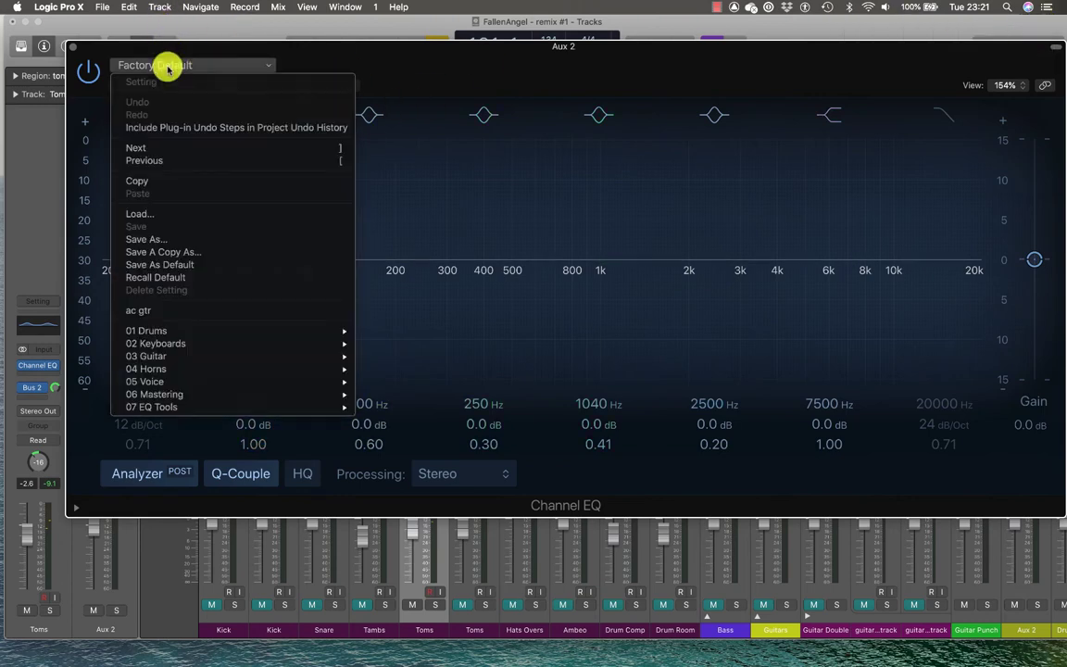
{"action": "mouse_move", "coordinate": [232, 339]}
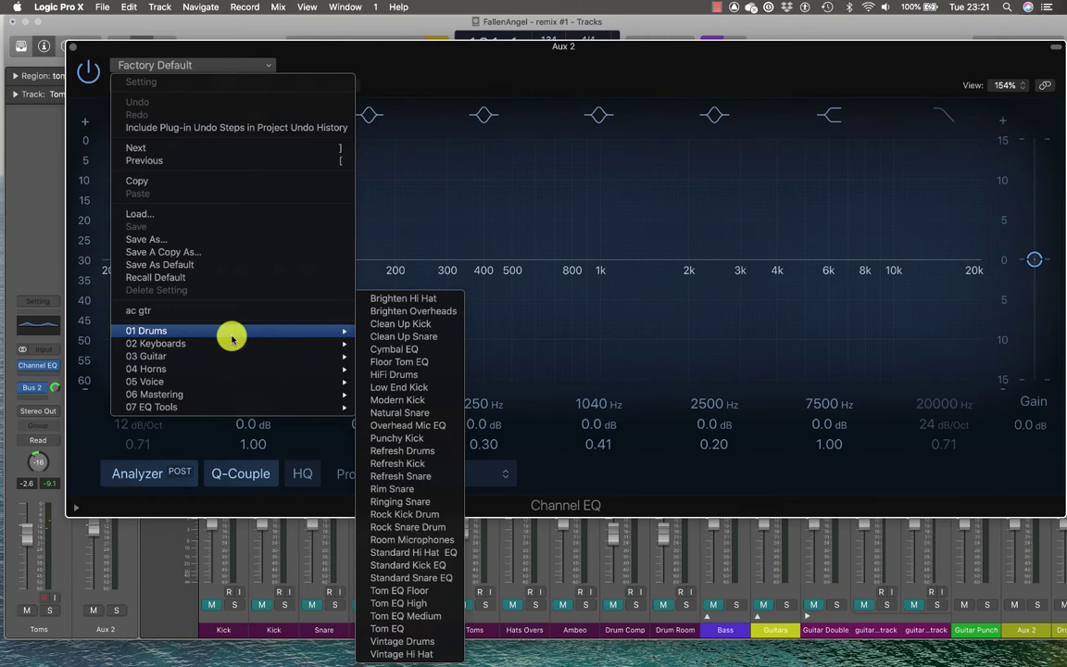
{"action": "left_click", "coordinate": [446, 591]}
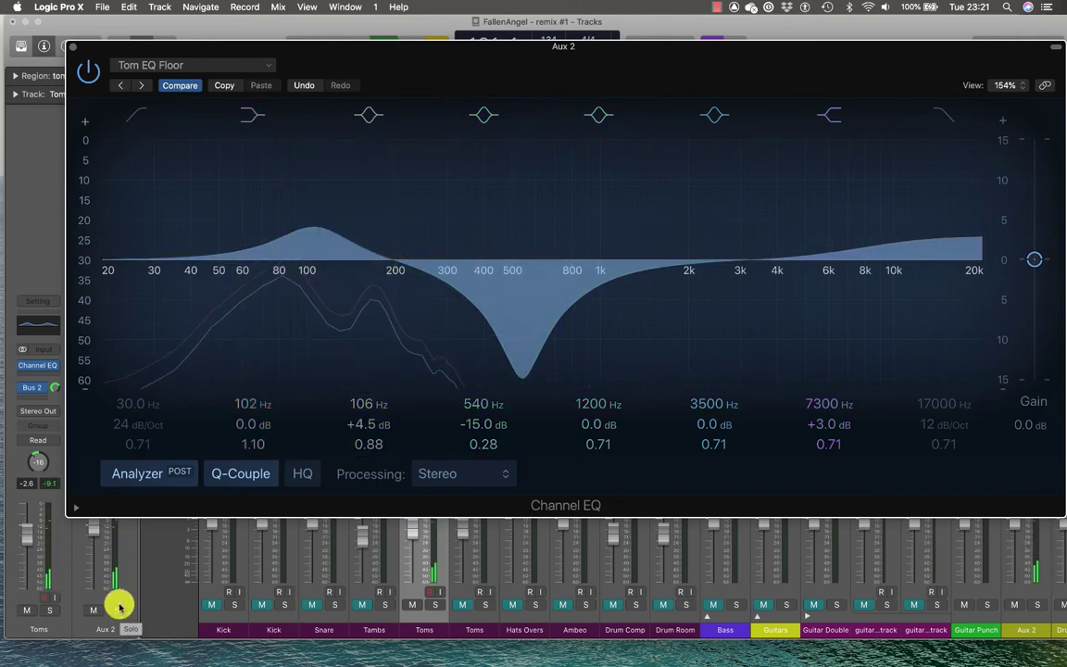
Step: Compare the Aux 2 Tom EQ Floor EQ bypassed and active, leaving it on
{"action": "left_click", "coordinate": [92, 75]}
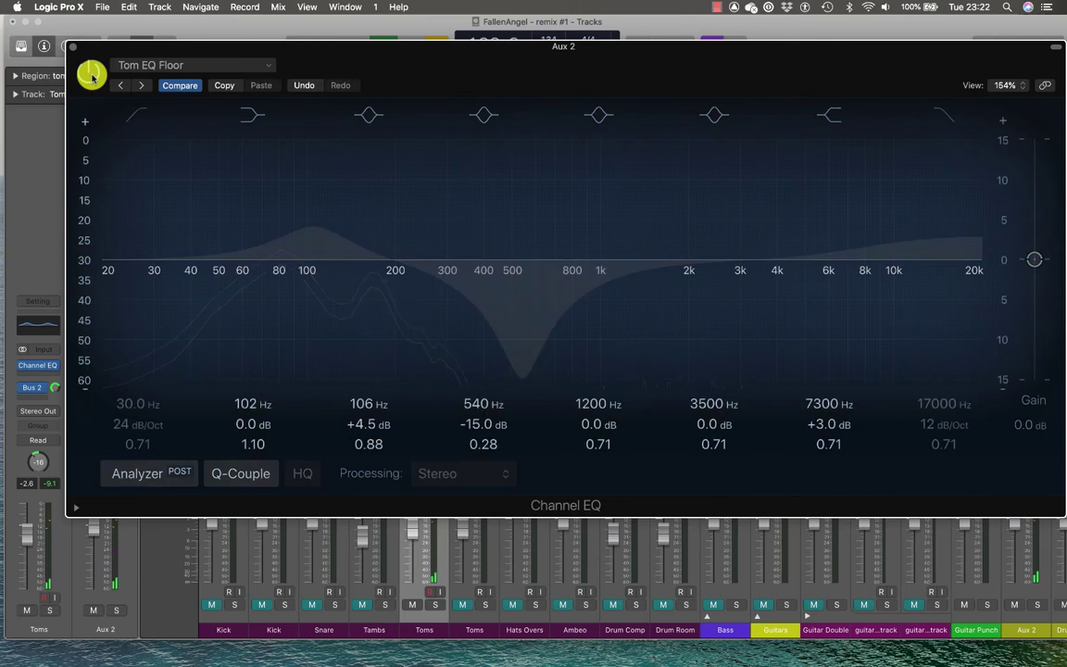
{"action": "left_click", "coordinate": [92, 75]}
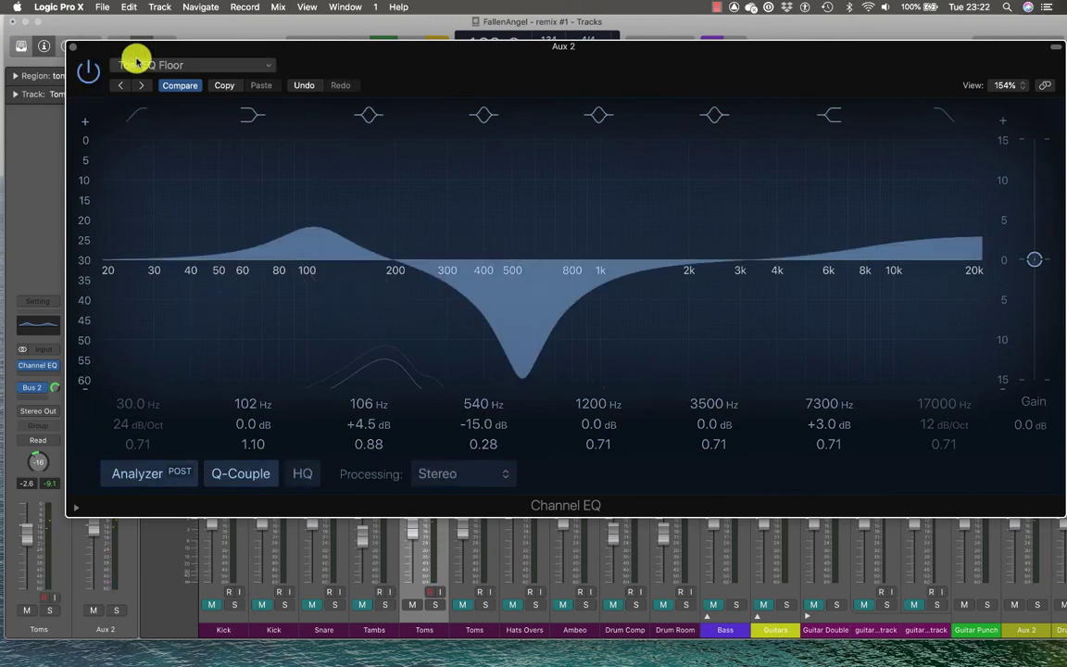
{"action": "left_click_drag", "start_coordinate": [156, 48], "coordinate": [651, 61]}
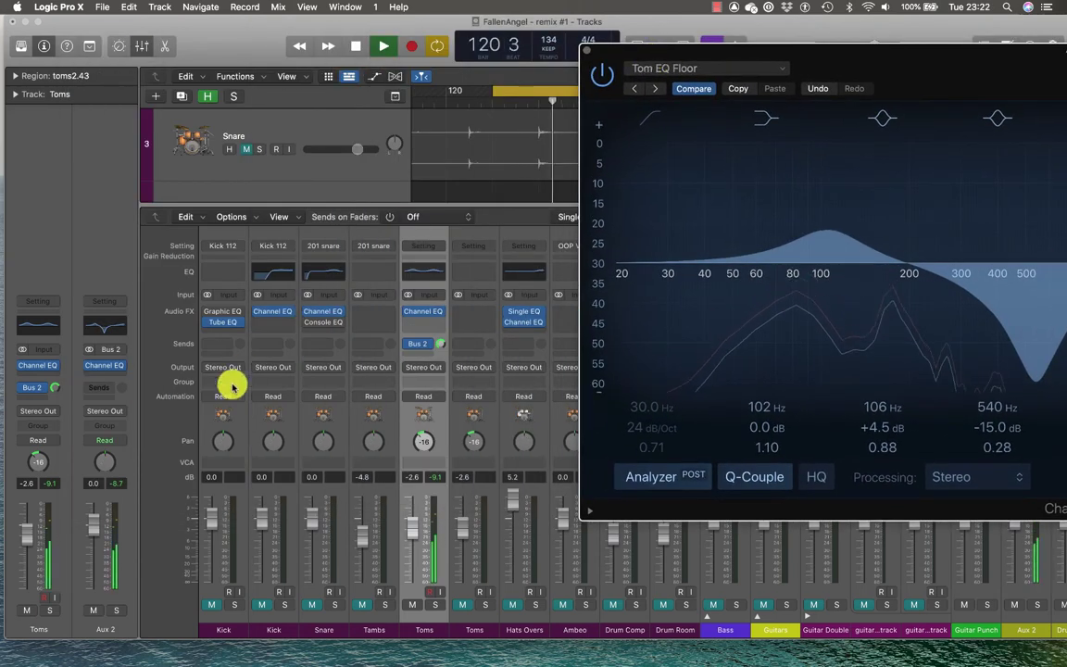
Step: Blend in Aux 2 with its fader during playback, settling near 0.4 dB, then close the EQ window
{"action": "left_click_drag", "start_coordinate": [88, 522], "coordinate": [76, 501]}
{"action": "key", "text": "space"}
{"action": "key", "text": "space"}
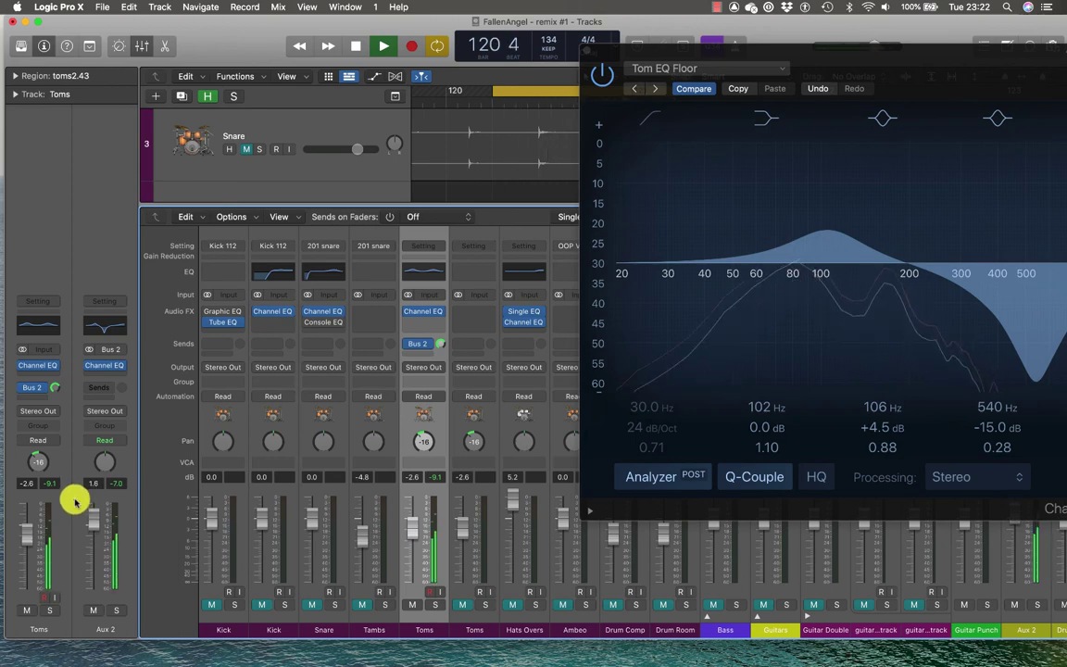
{"action": "key", "text": "space"}
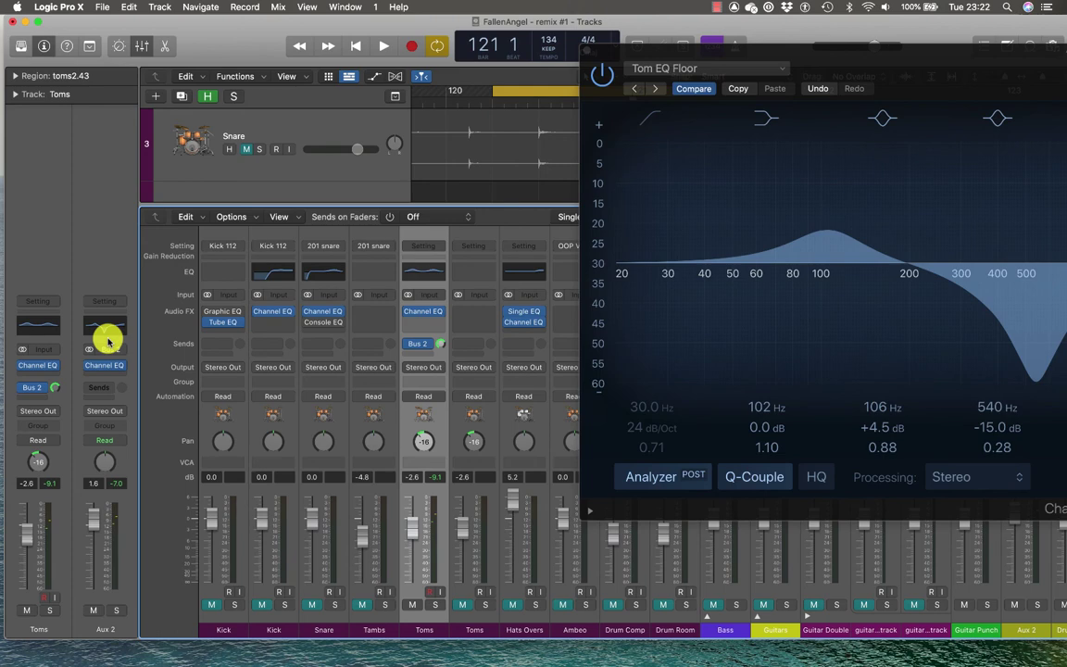
{"action": "mouse_move", "coordinate": [91, 523]}
{"action": "left_mouse_down"}
{"action": "mouse_move", "coordinate": [91, 576]}
{"action": "mouse_move", "coordinate": [91, 525]}
{"action": "left_mouse_up"}
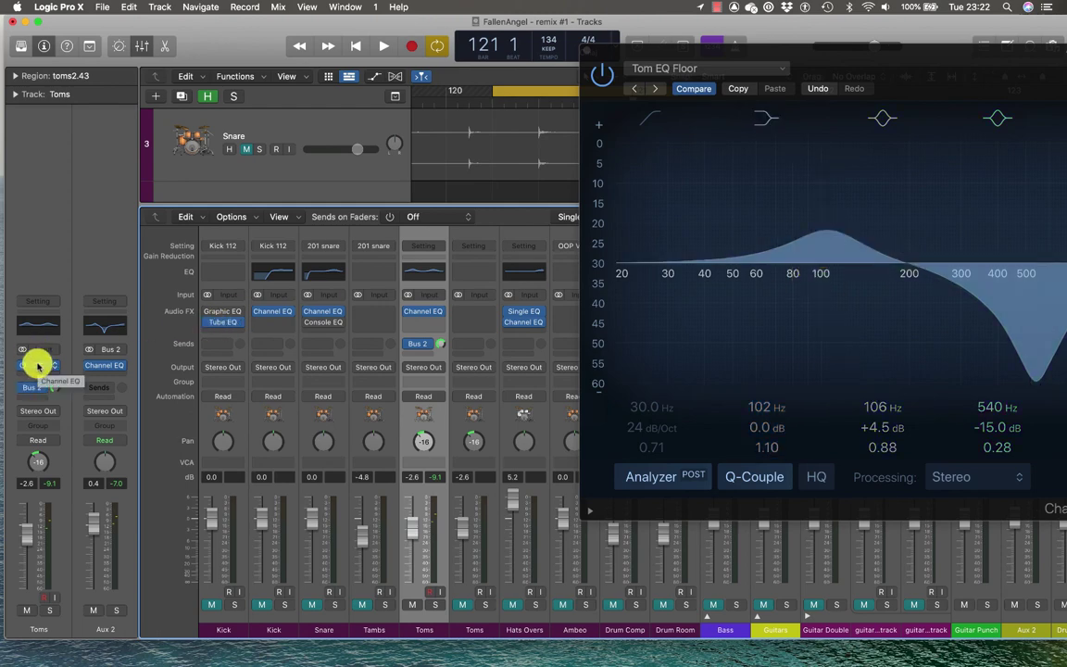
{"action": "left_click_drag", "start_coordinate": [839, 53], "coordinate": [595, 67]}
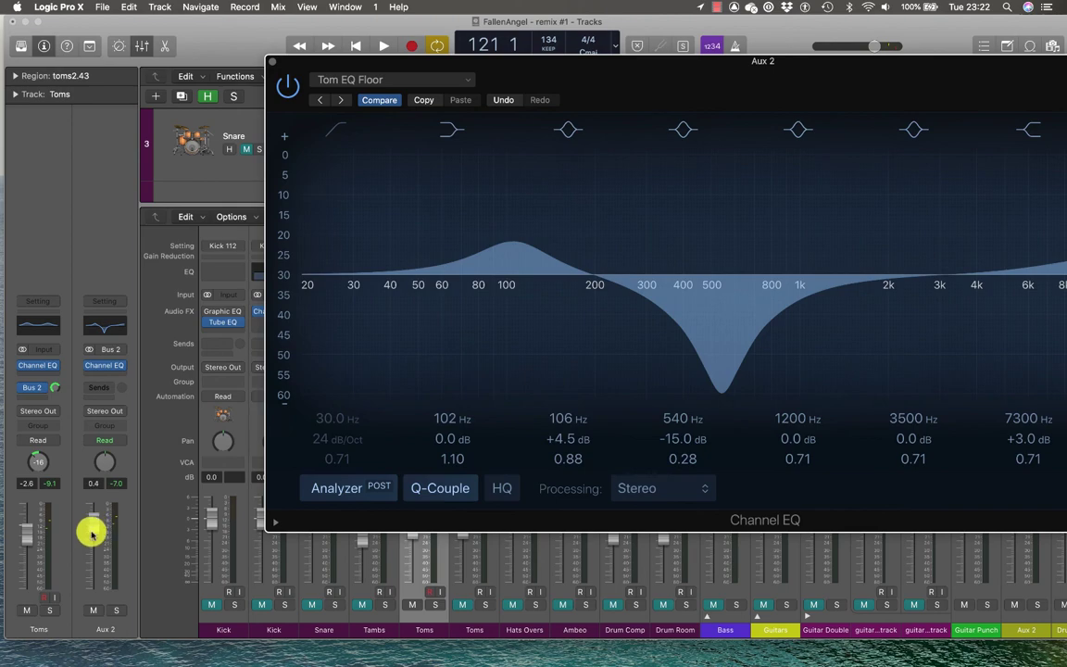
{"action": "key", "text": "super+w"}
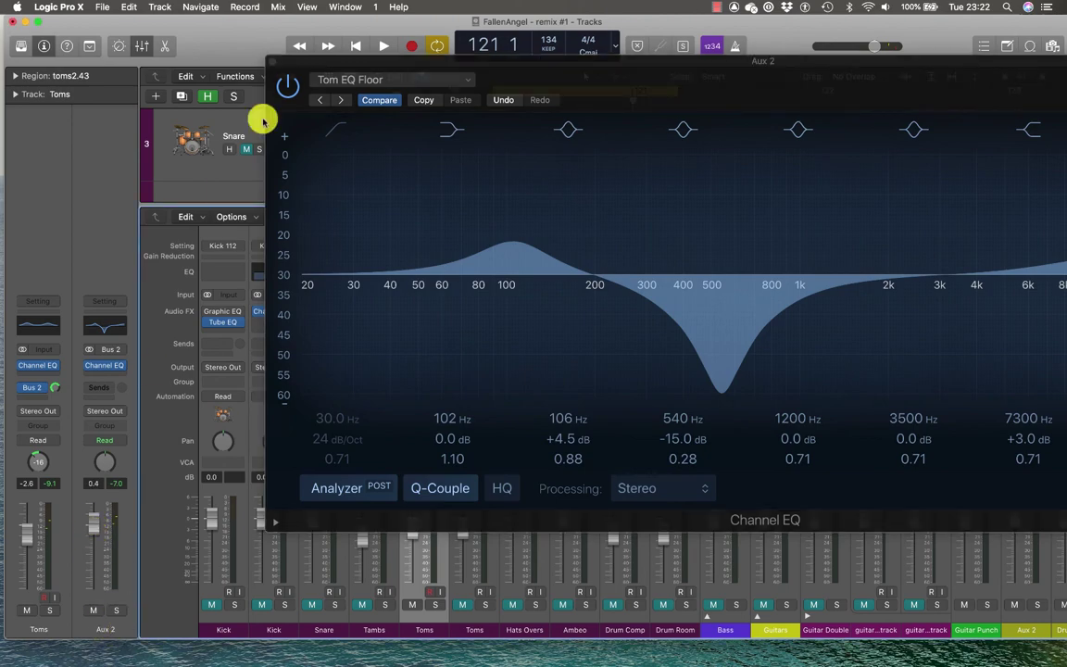